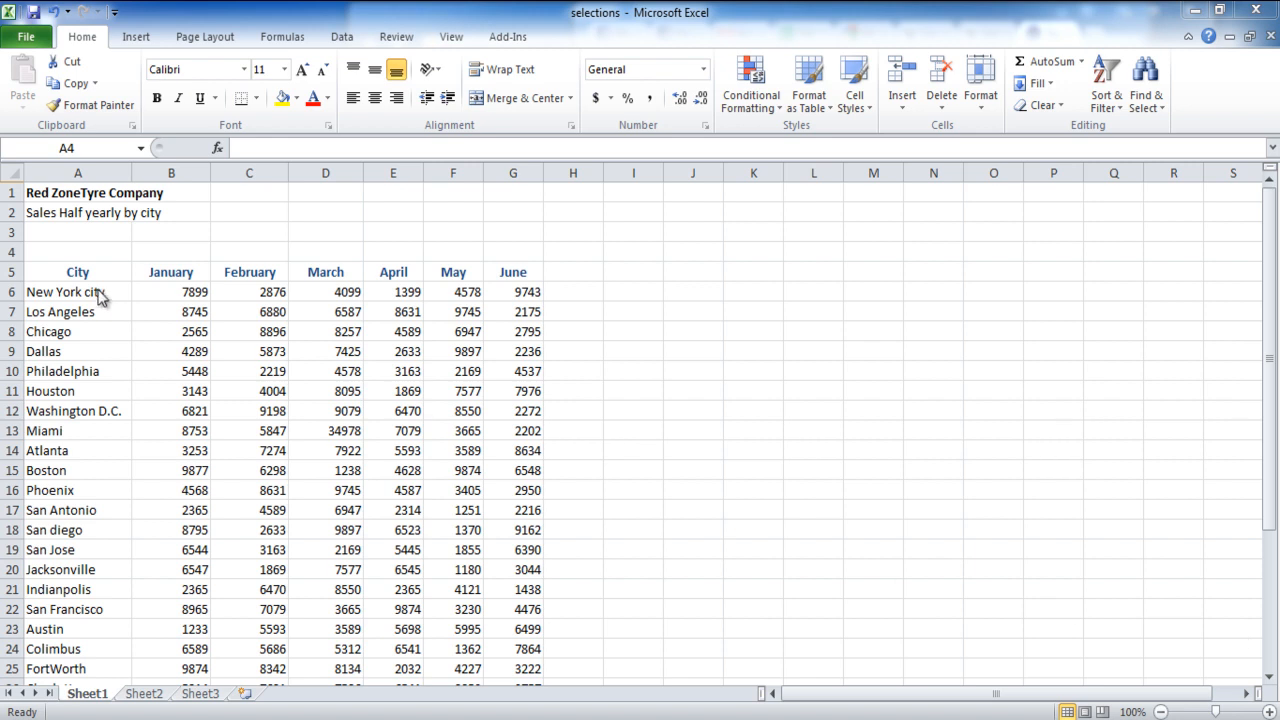
Select the range A5:G34 covering the City heading through the last June figure
click(77, 272)
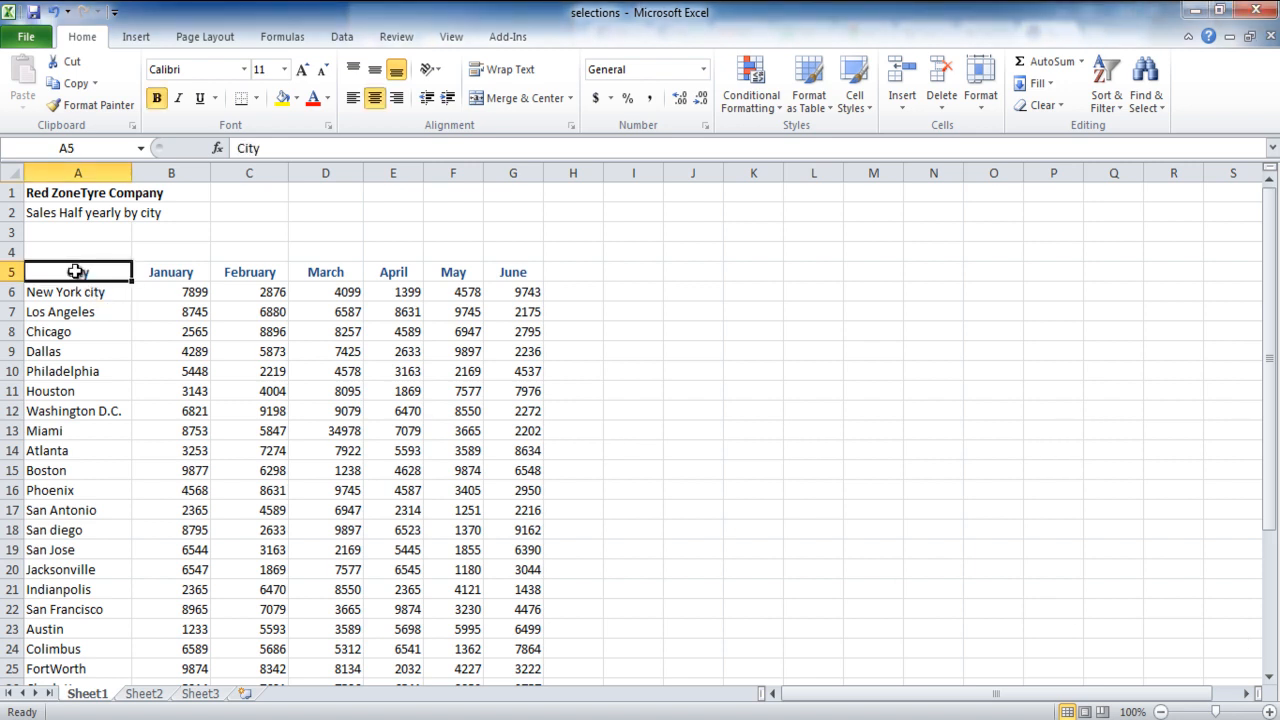
drag(77, 272, 420, 512)
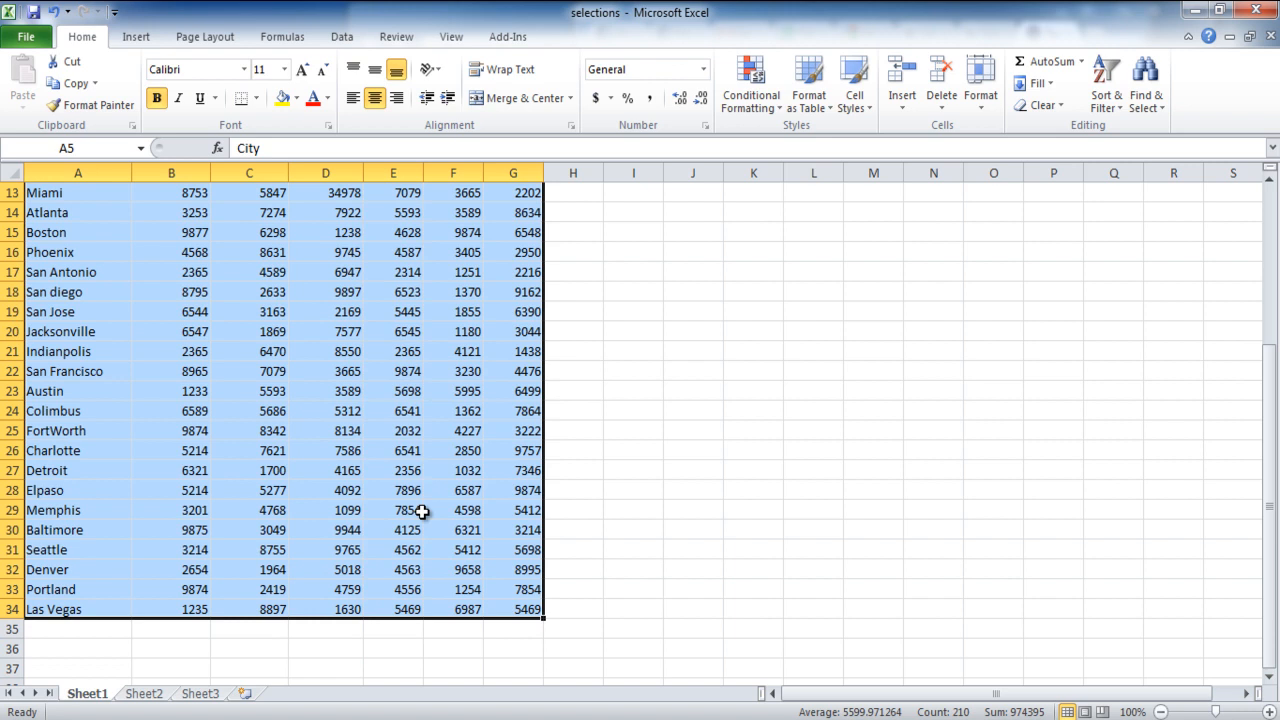
scroll(420, 512, up, 4)
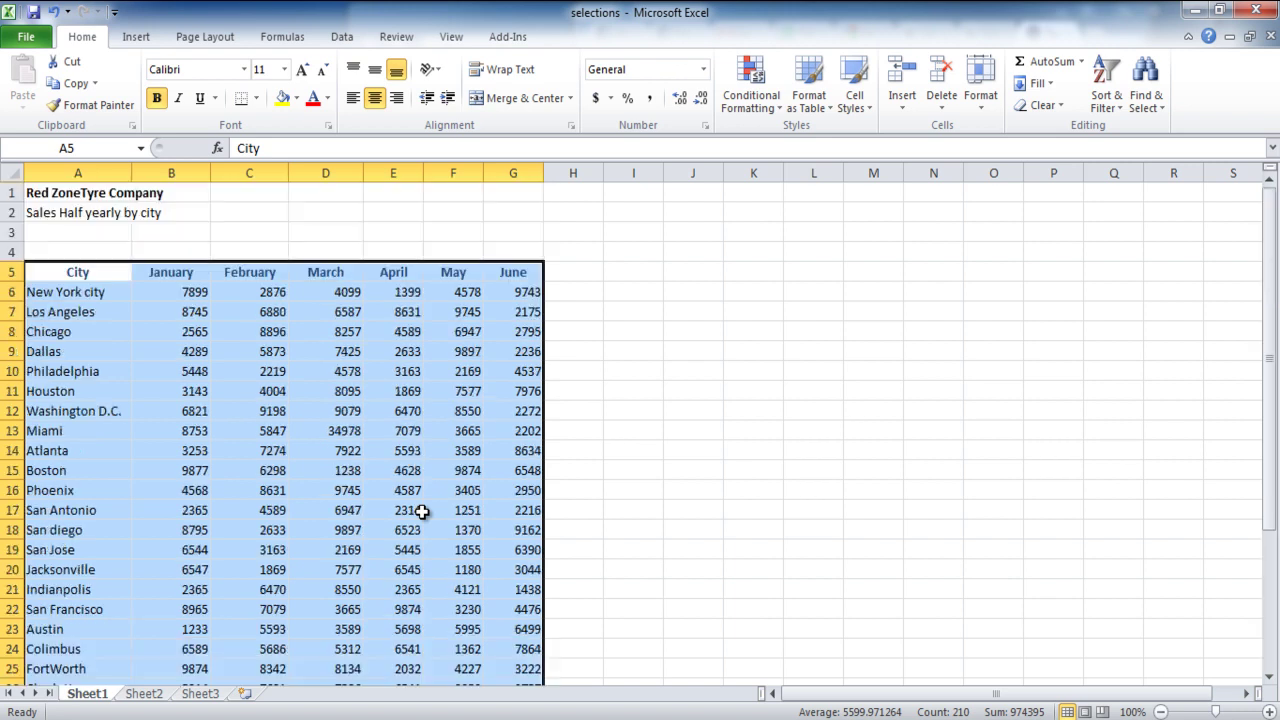
click(143, 236)
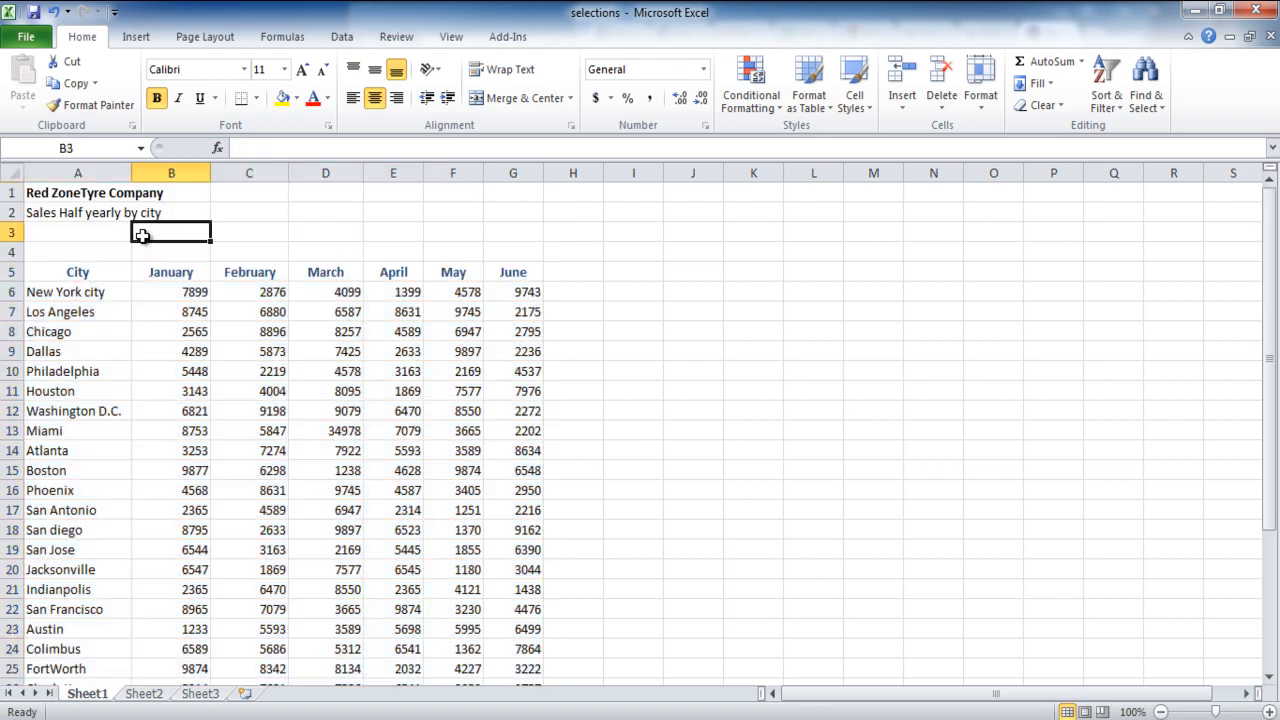
click(77, 272)
click(1268, 683)
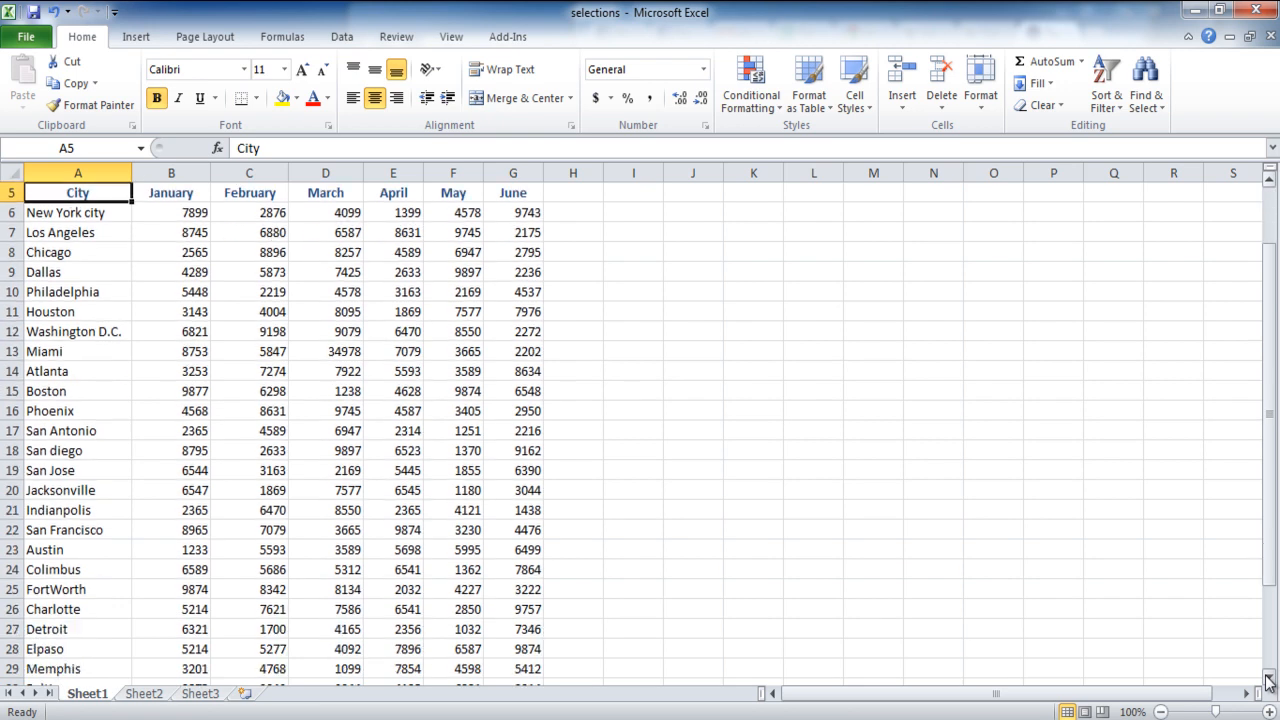
click(1268, 683)
shift+click(530, 570)
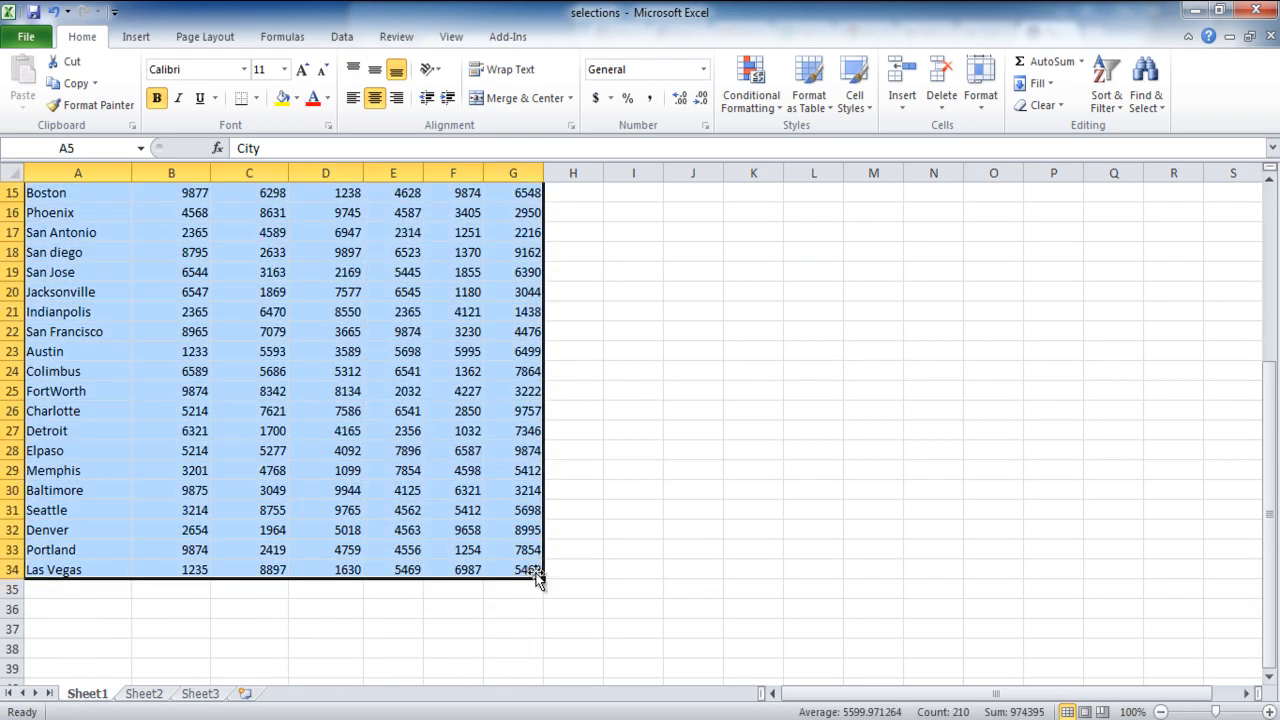
scroll(555, 570, up, 4)
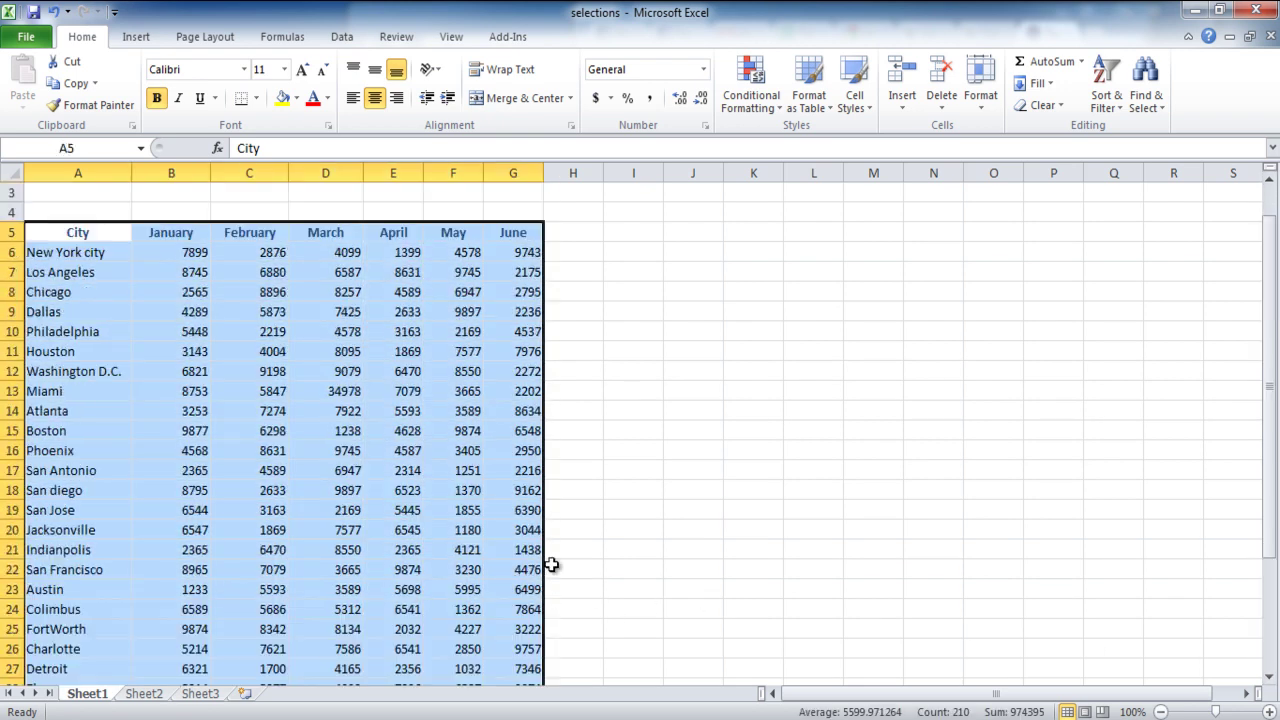
click(82, 200)
click(70, 147)
text(g34)
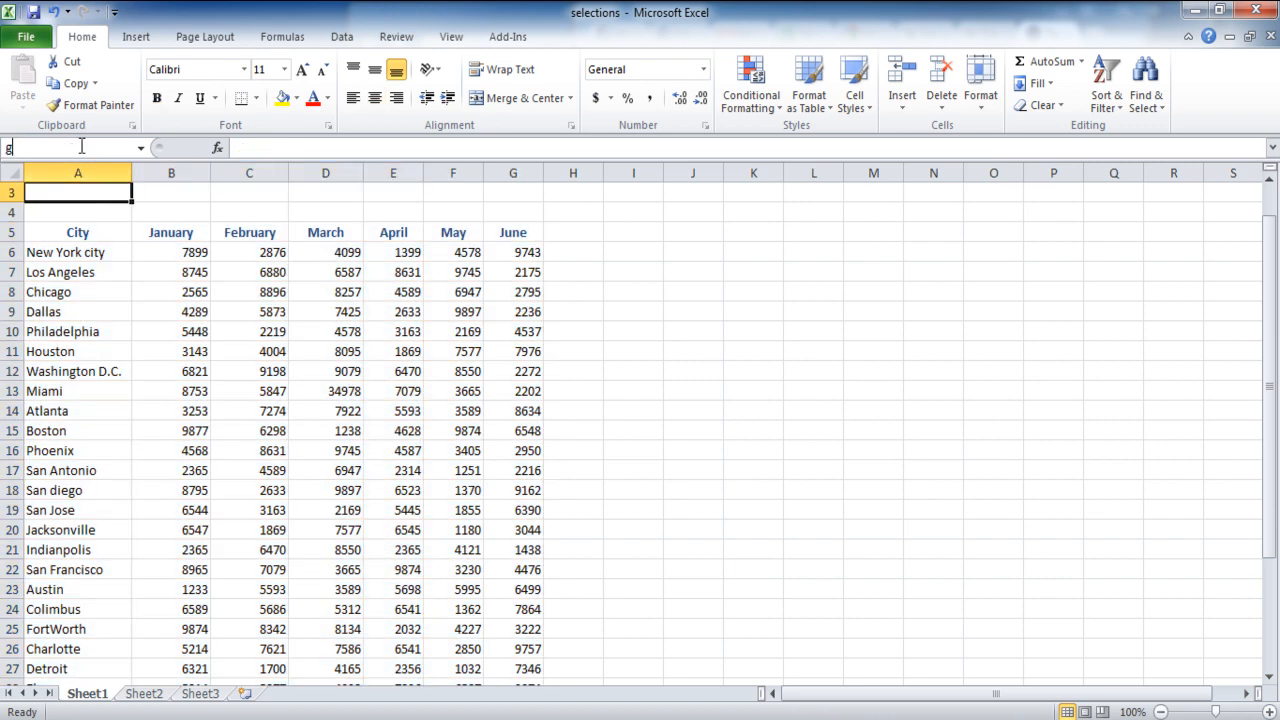
key(Return)
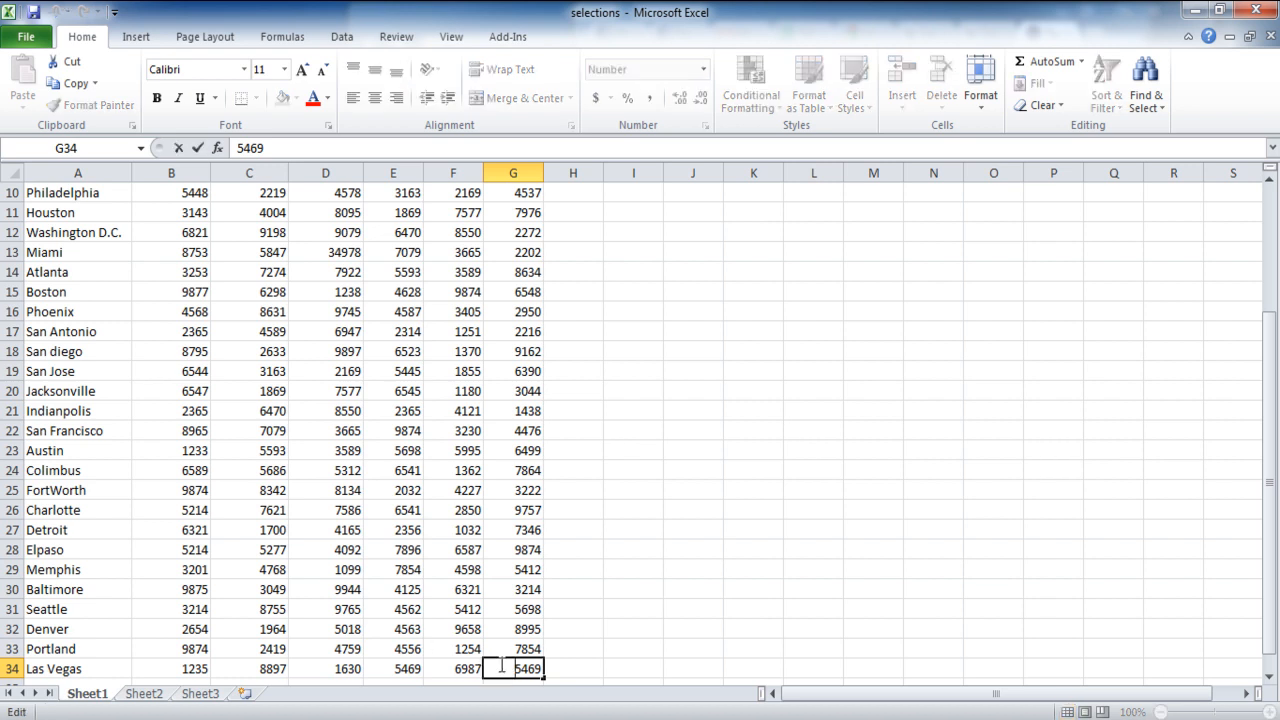
click(340, 589)
scroll(190, 520, up, 3)
click(62, 273)
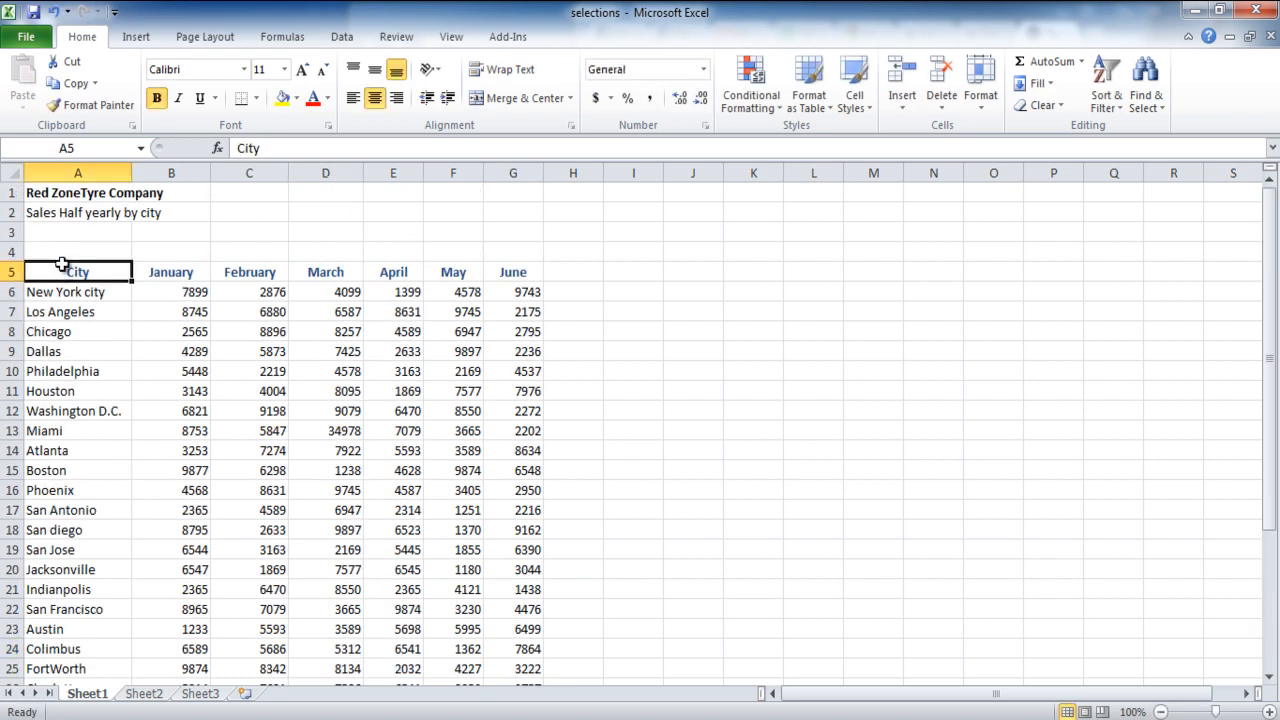
click(70, 148)
text(g34)
key(shift+Return)
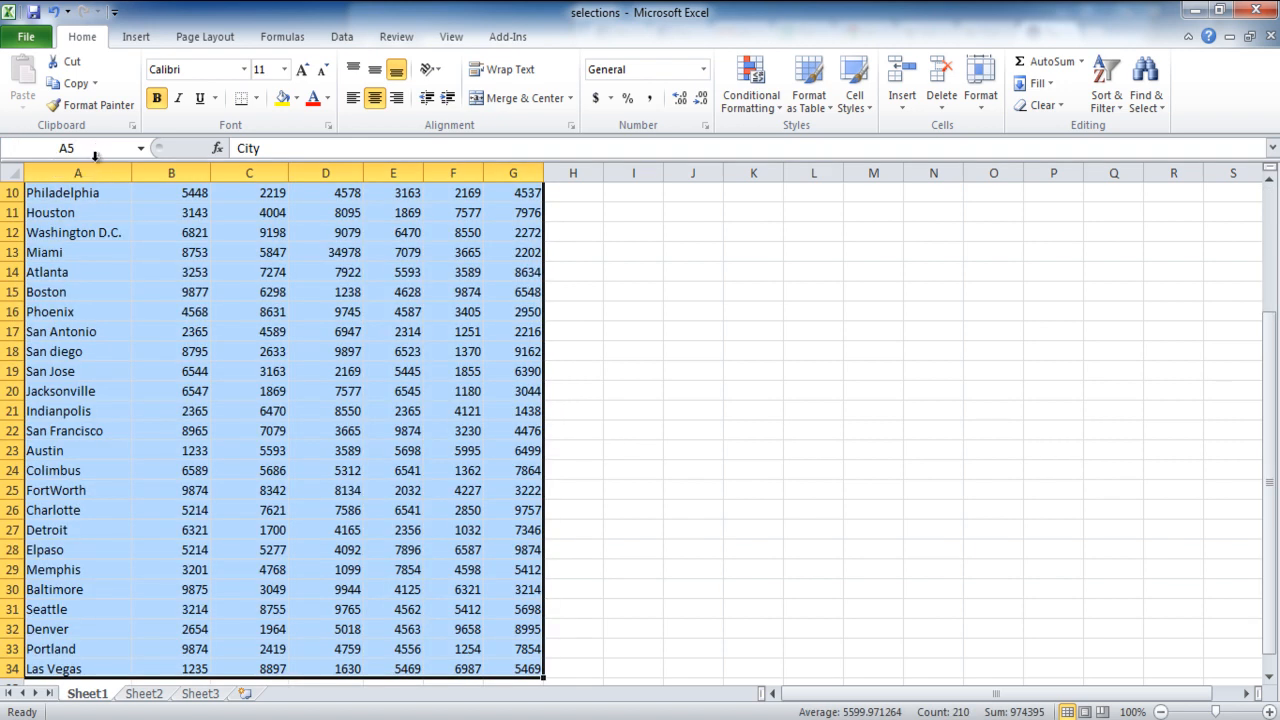
scroll(100, 200, up, 3)
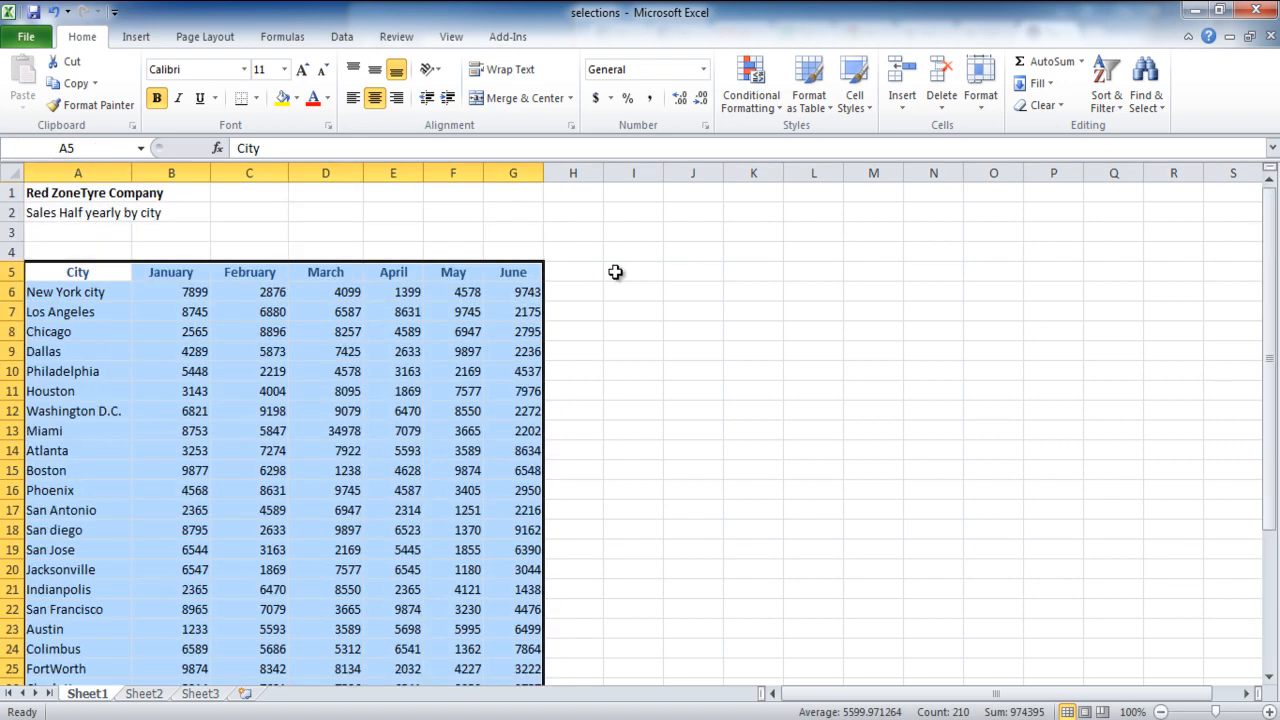
Build a scattered selection of the figures 6947, 7079, 8631, 5448 and 6880
click(617, 273)
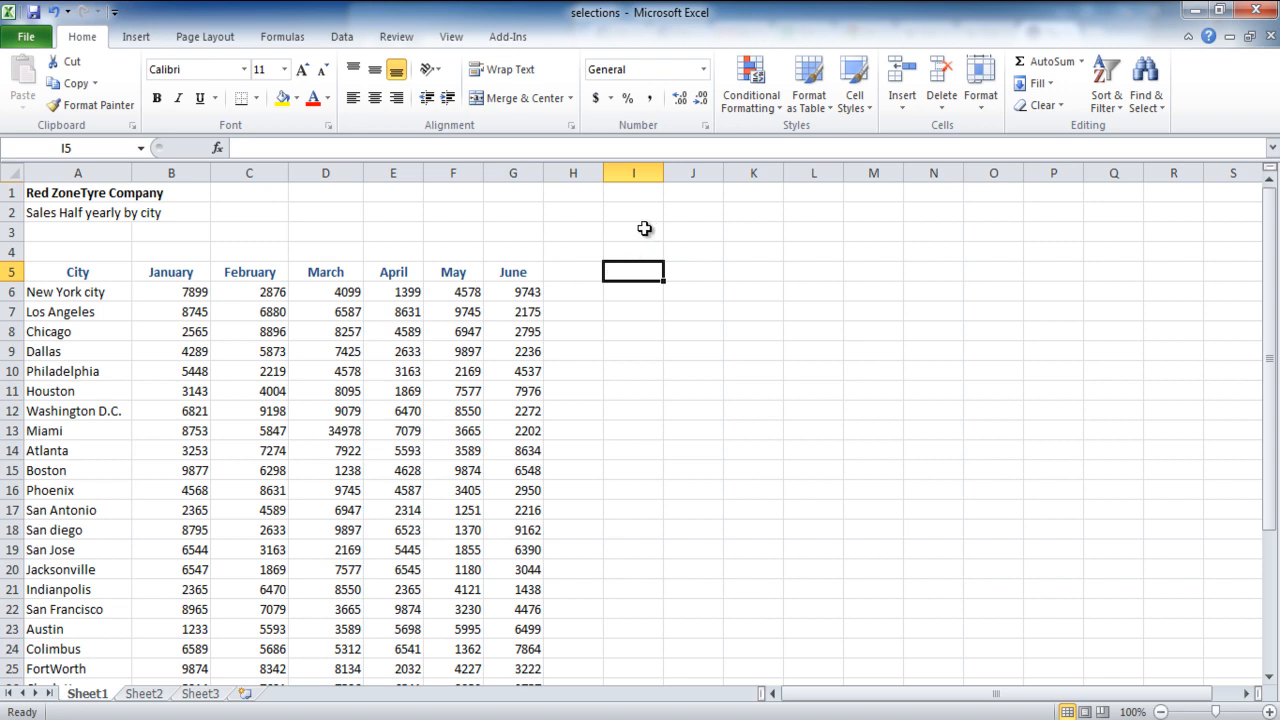
click(272, 371)
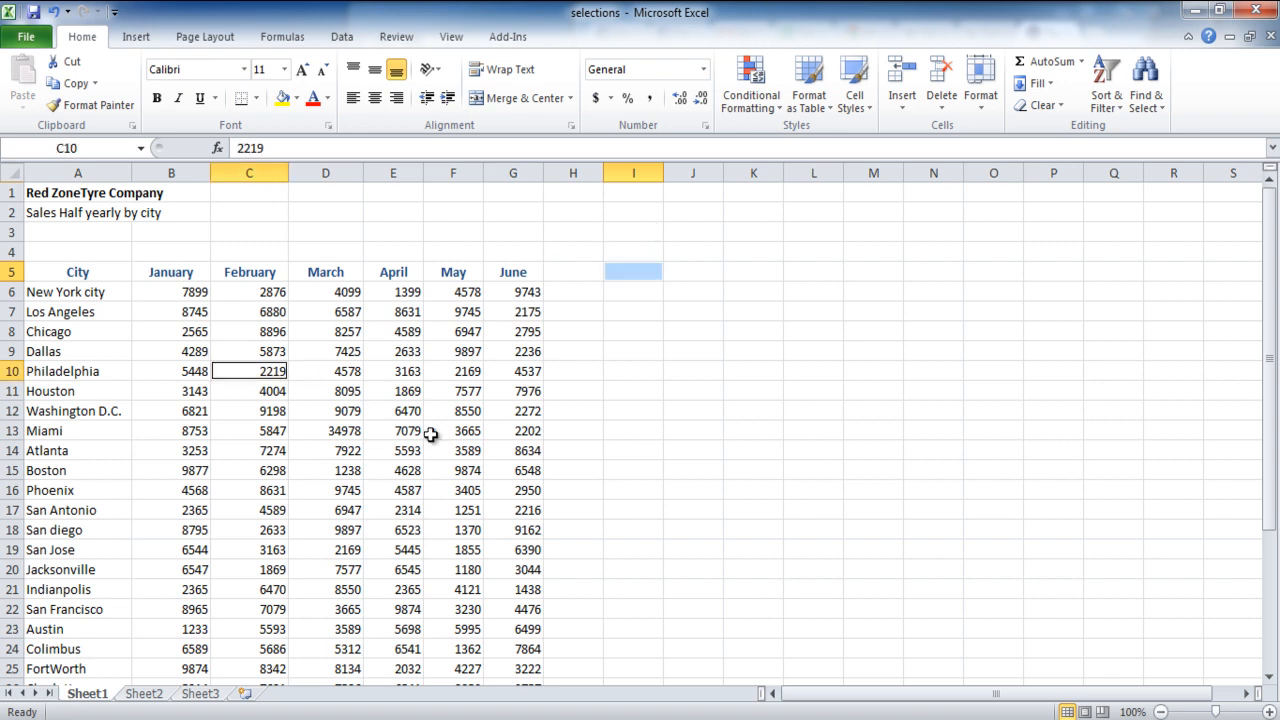
ctrl+click(453, 450)
click(651, 280)
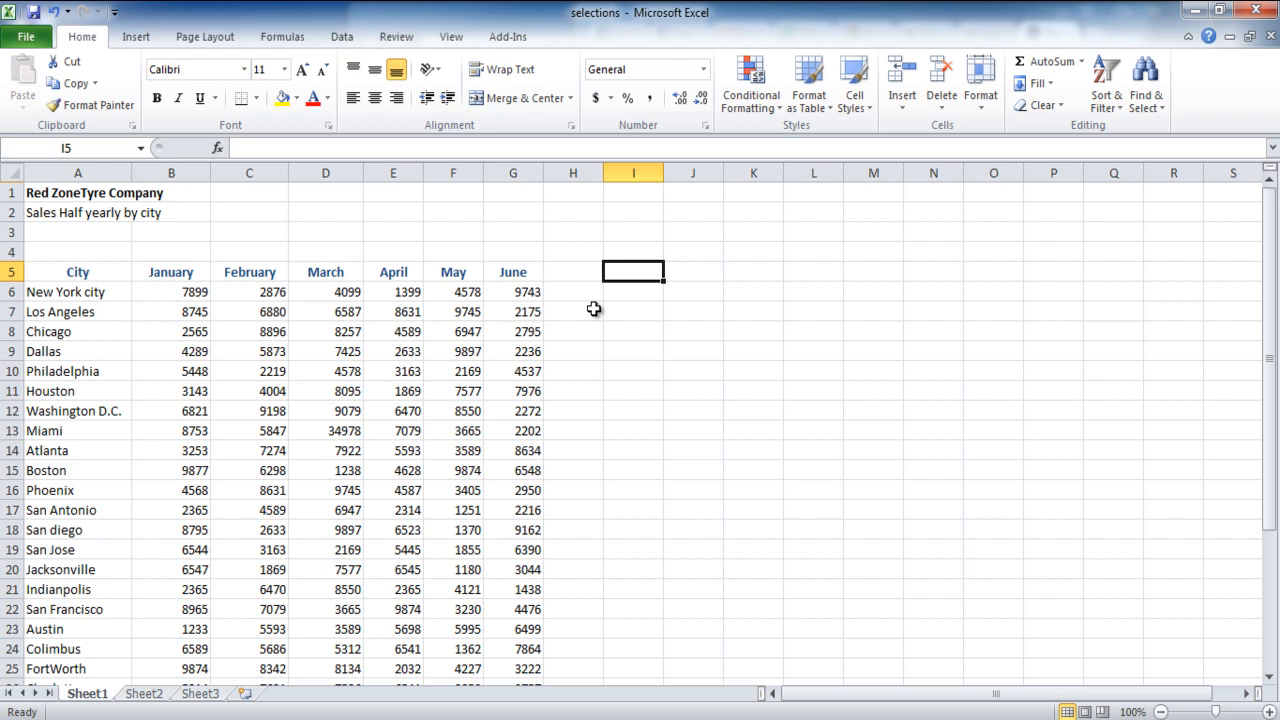
click(455, 331)
ctrl+click(393, 428)
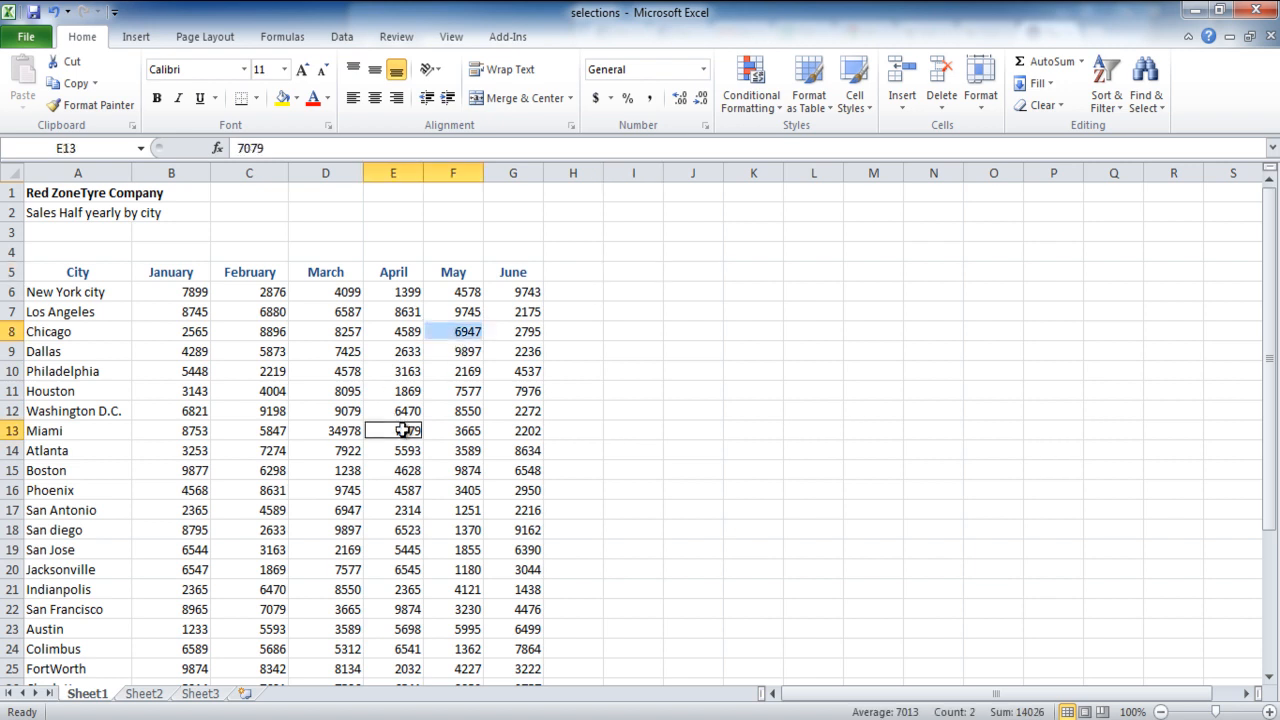
ctrl+click(257, 489)
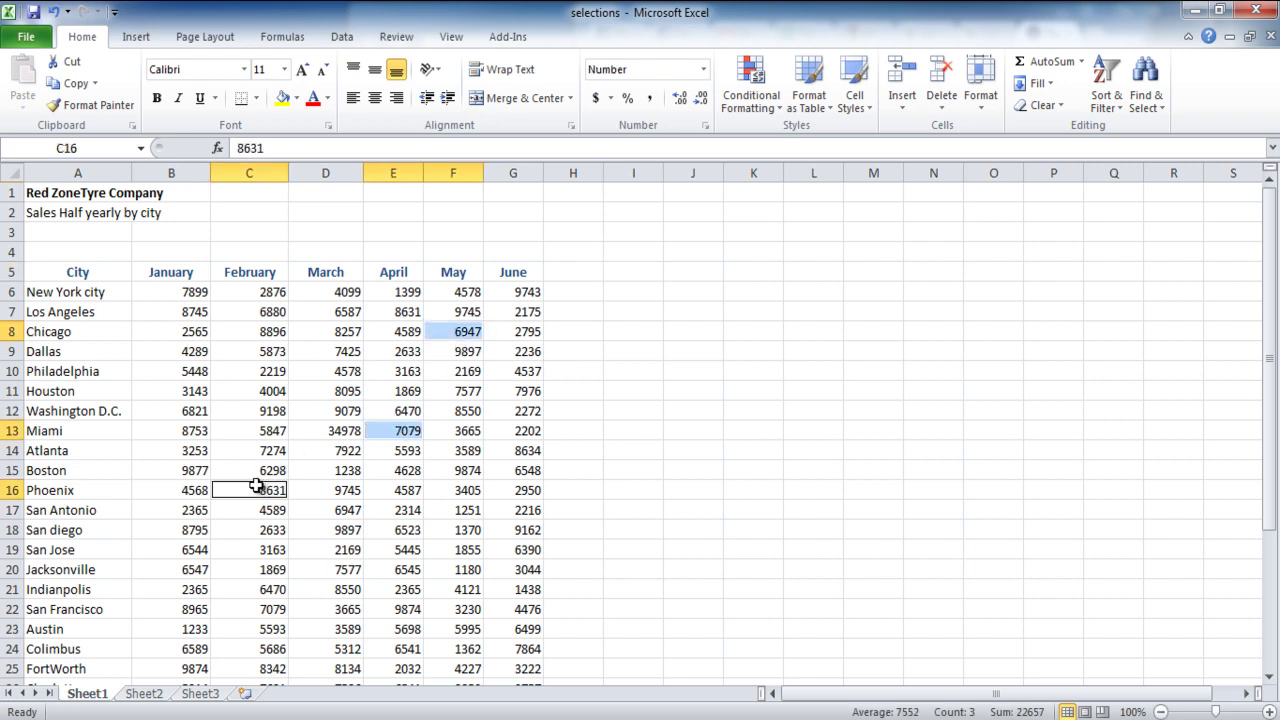
ctrl+click(195, 371)
ctrl+click(265, 311)
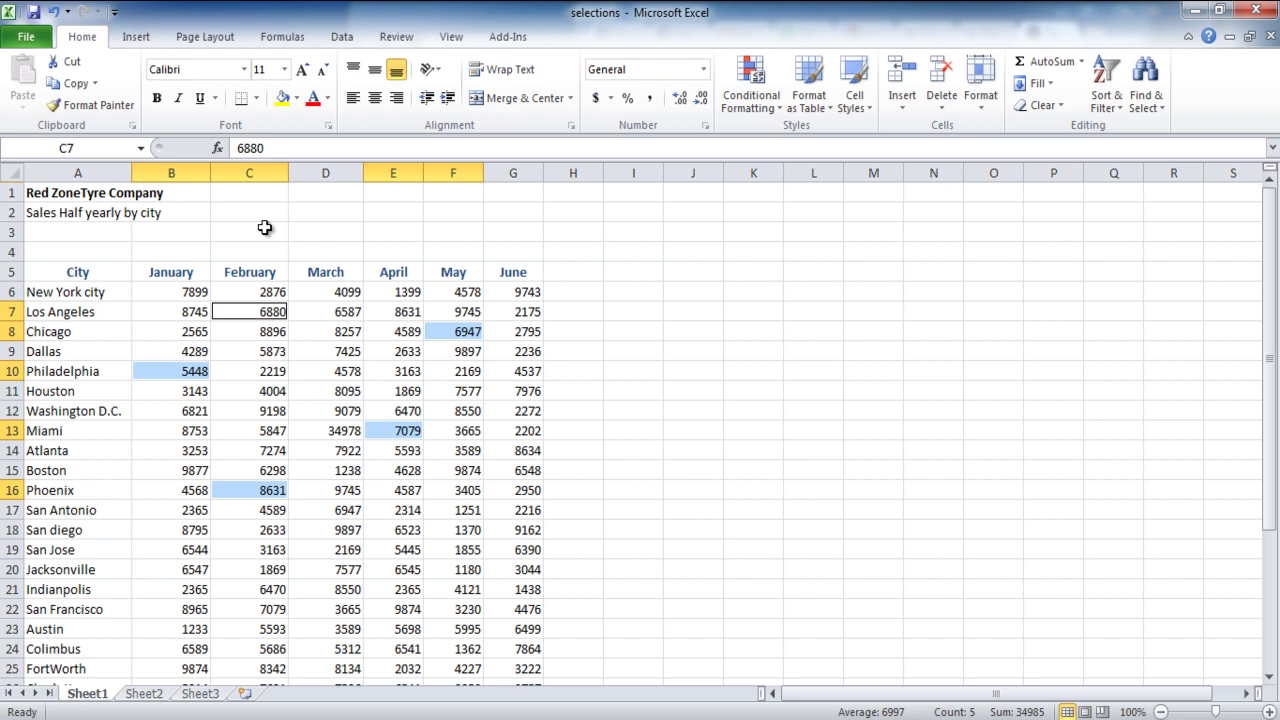
Fill the five selected sales cells with yellow
click(298, 98)
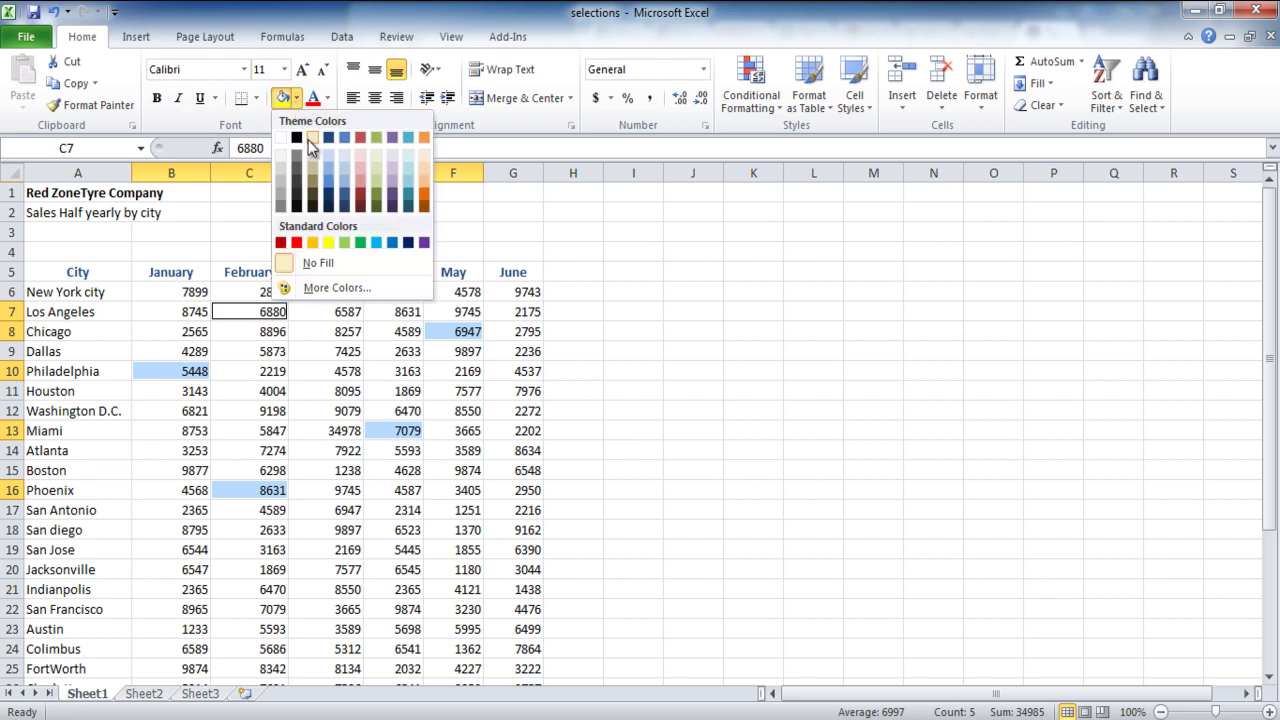
click(328, 243)
click(573, 351)
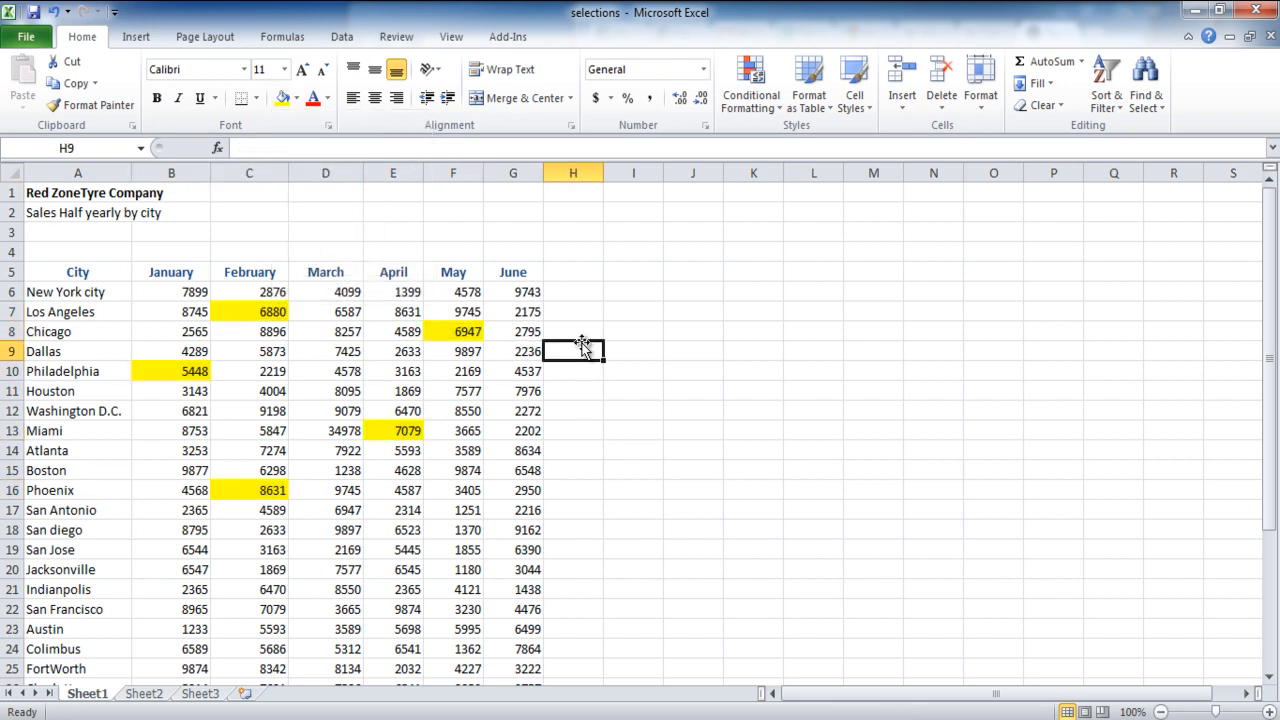
click(328, 272)
key(shift+space)
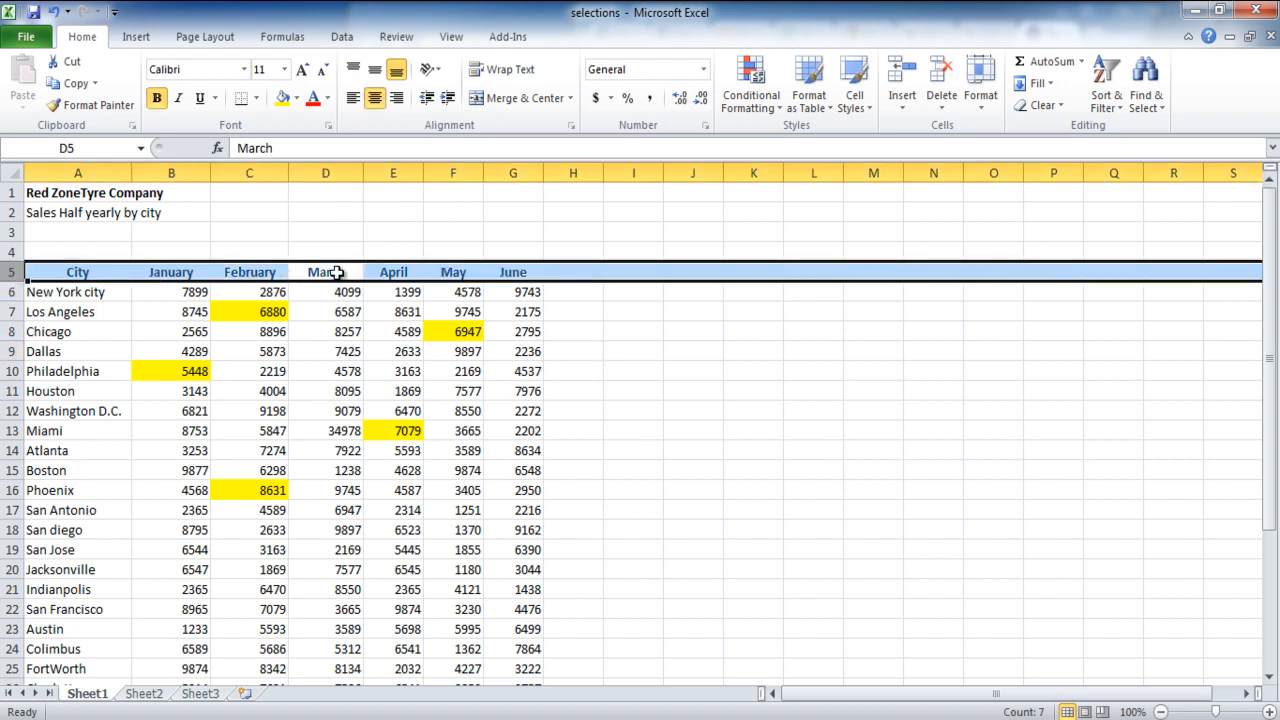
click(330, 272)
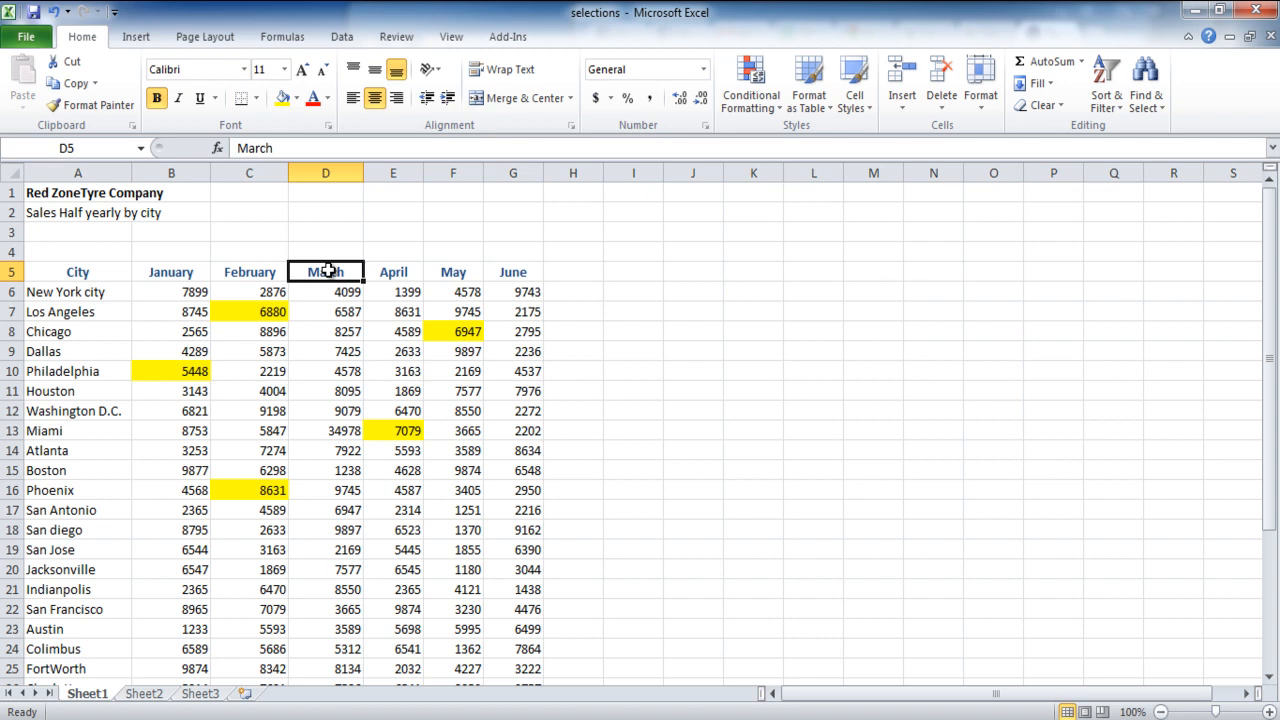
key(ctrl+space)
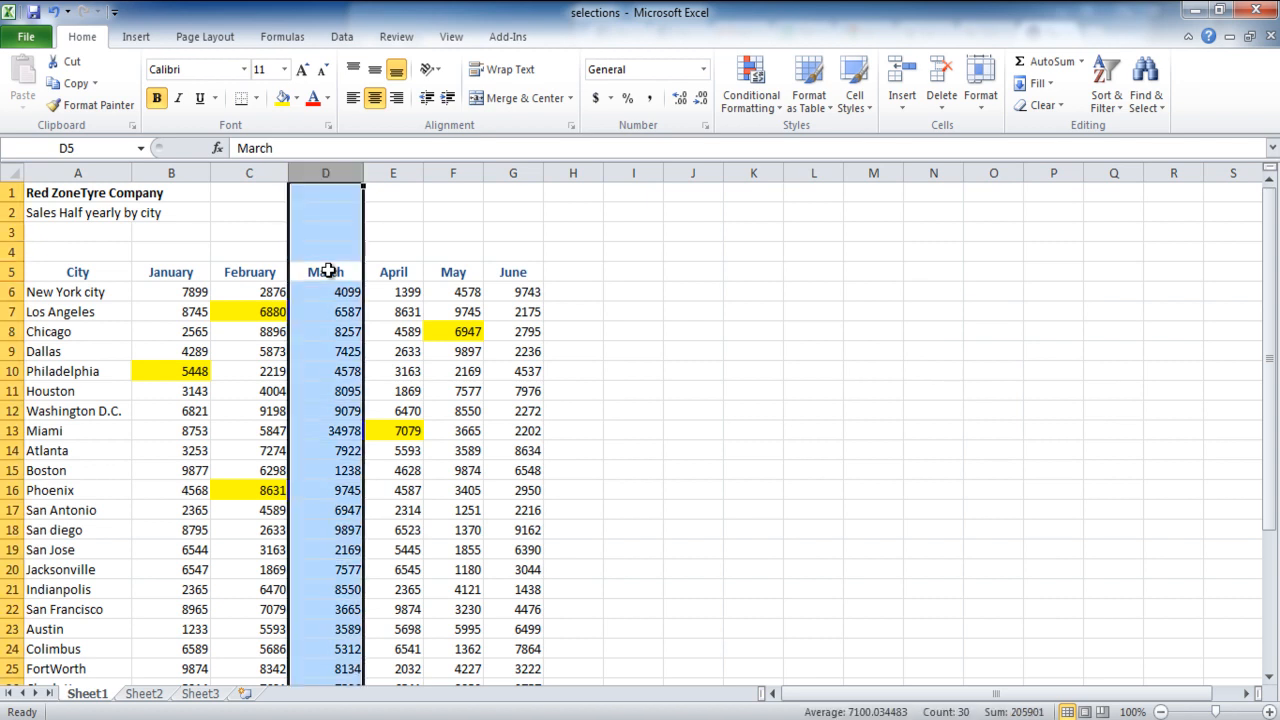
key(Right)
key(Left)
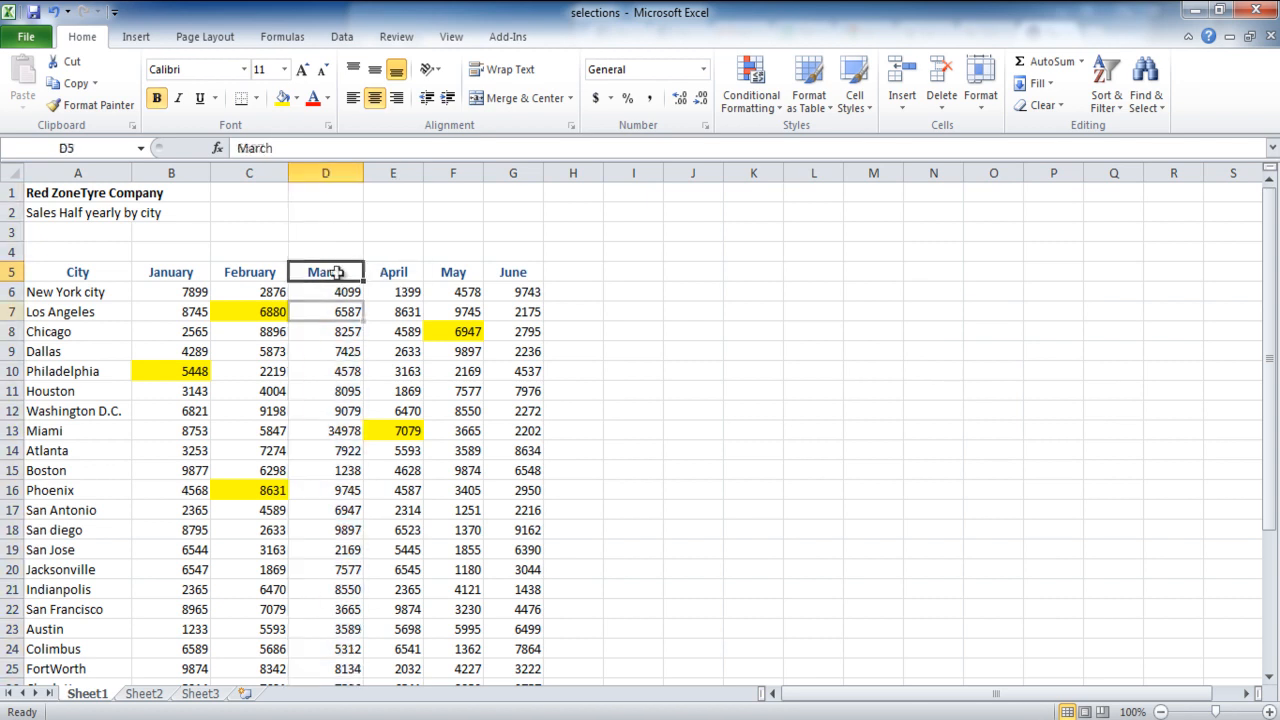
key(Down)
key(Down)
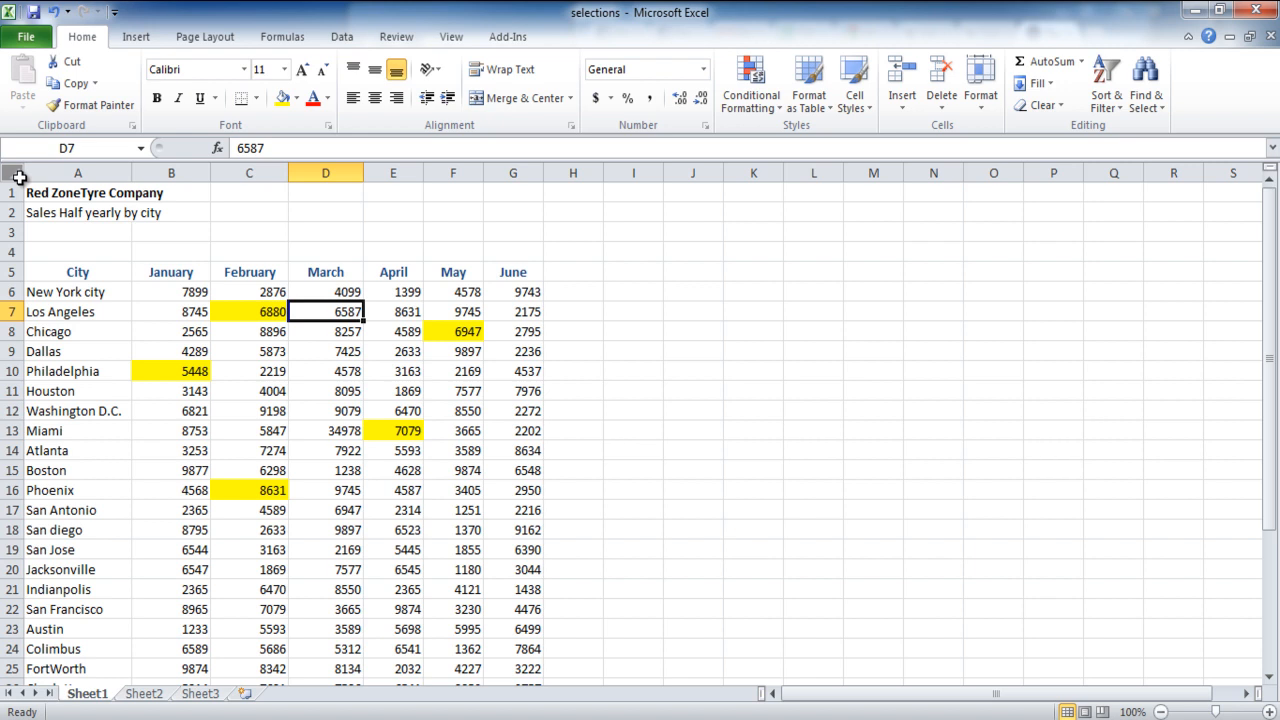
Select every cell on the sheet and apply bold to all its text
click(18, 176)
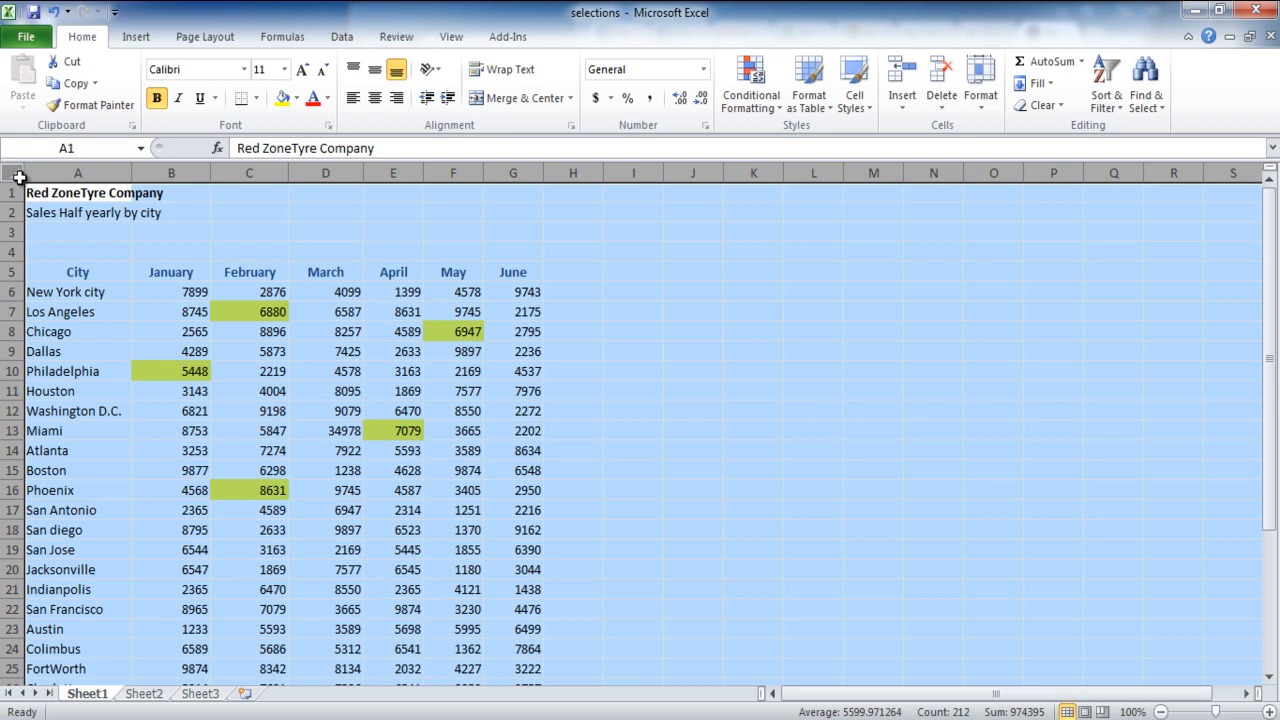
click(157, 99)
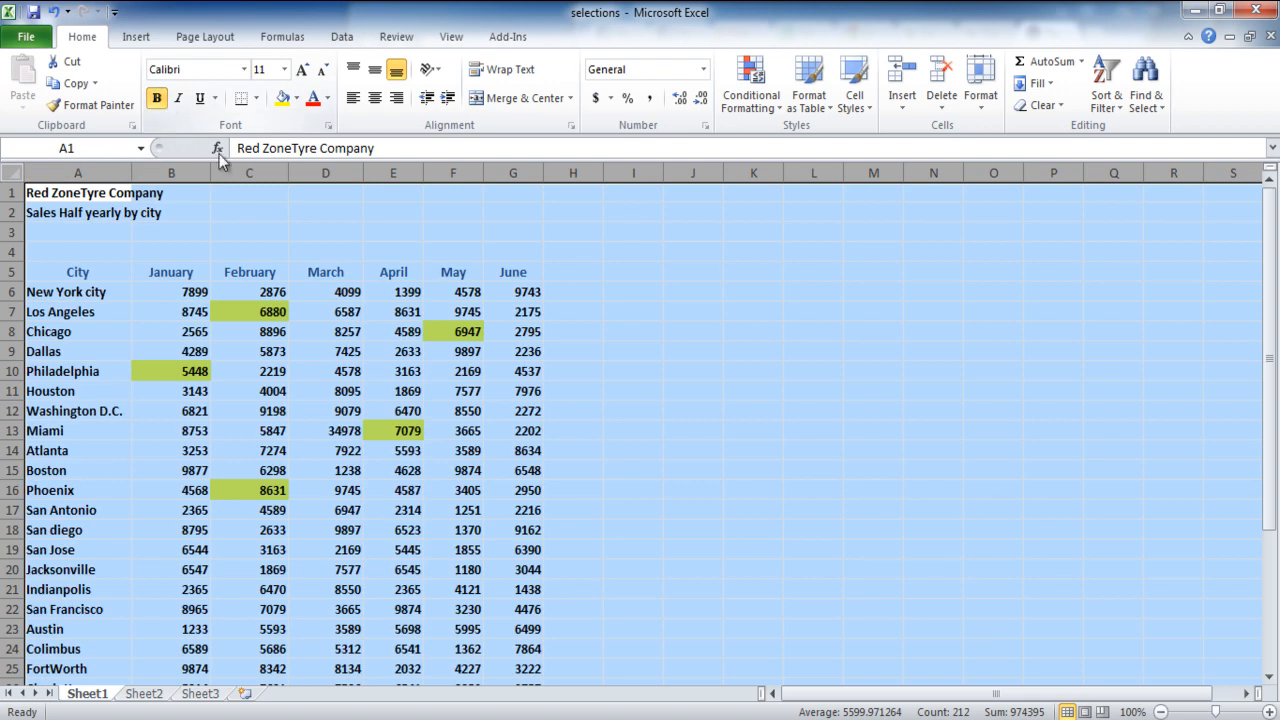
click(249, 213)
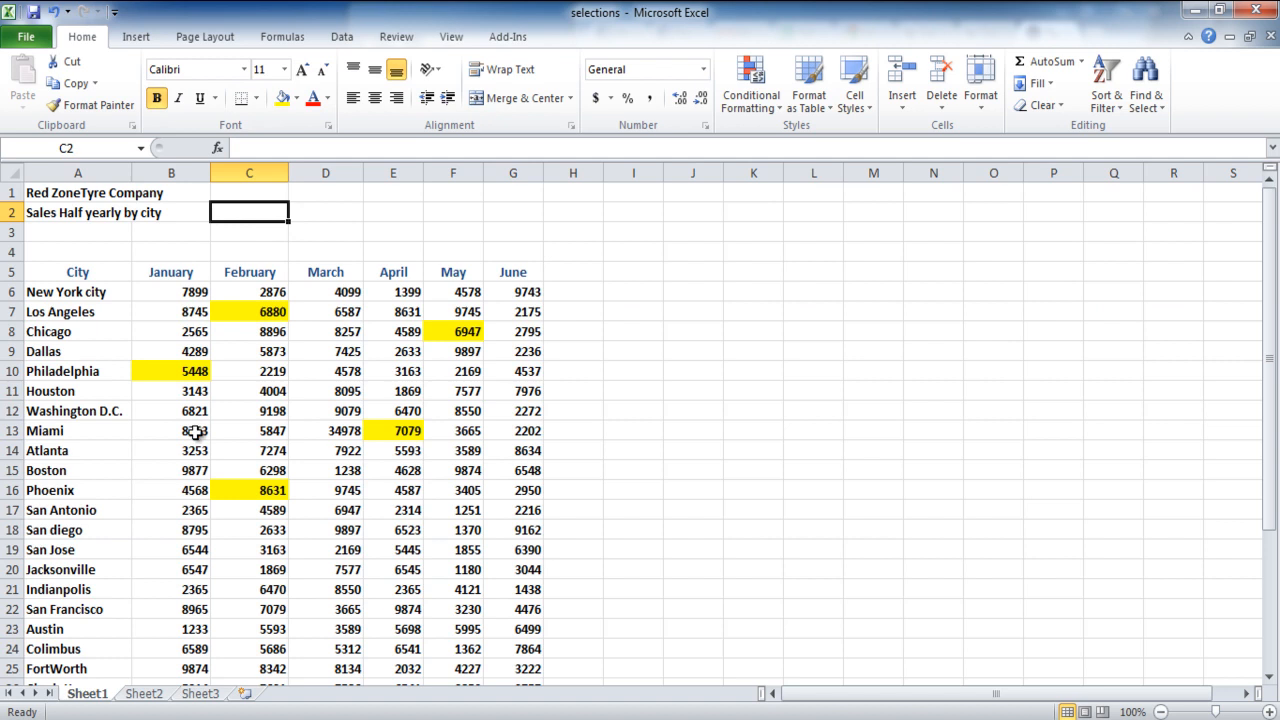